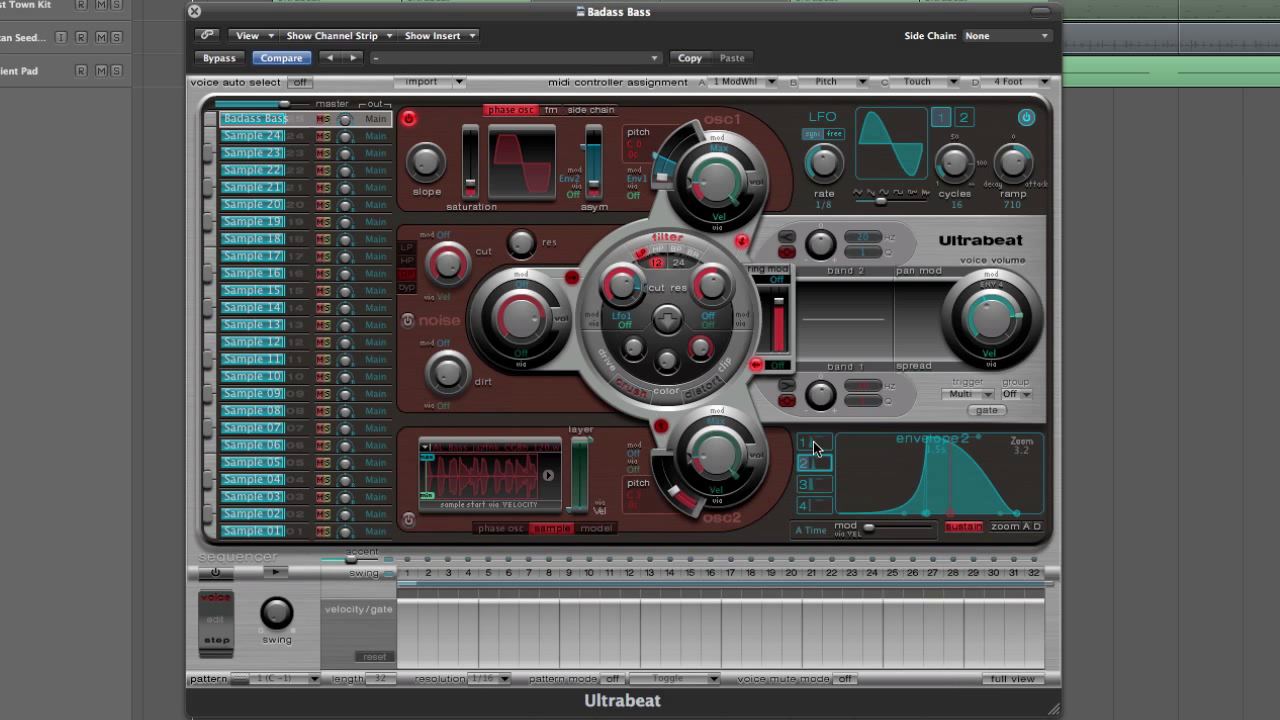
- Review the envelope 1 and 3 shapes, then bypass the Badass Bass filter
{"action": "left_click", "coordinate": [819, 488]}
{"action": "left_click", "coordinate": [817, 464]}
{"action": "left_click", "coordinate": [815, 444]}
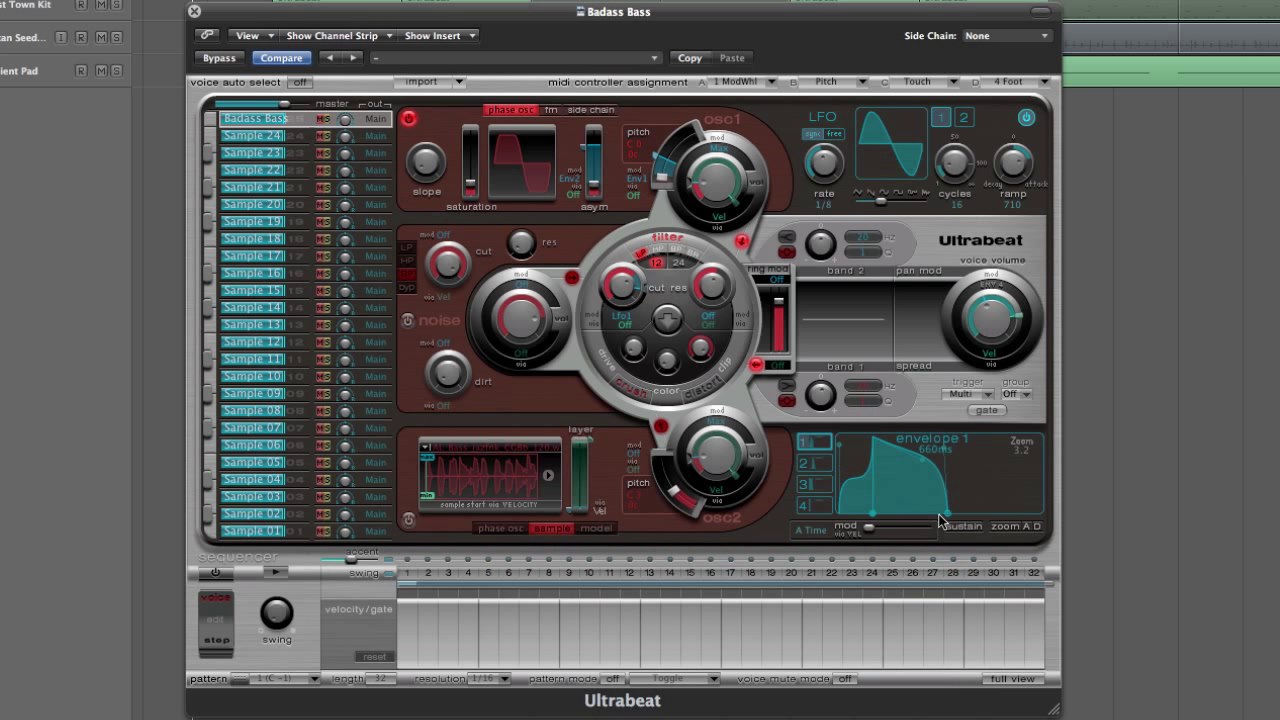
{"action": "left_click", "coordinate": [822, 482]}
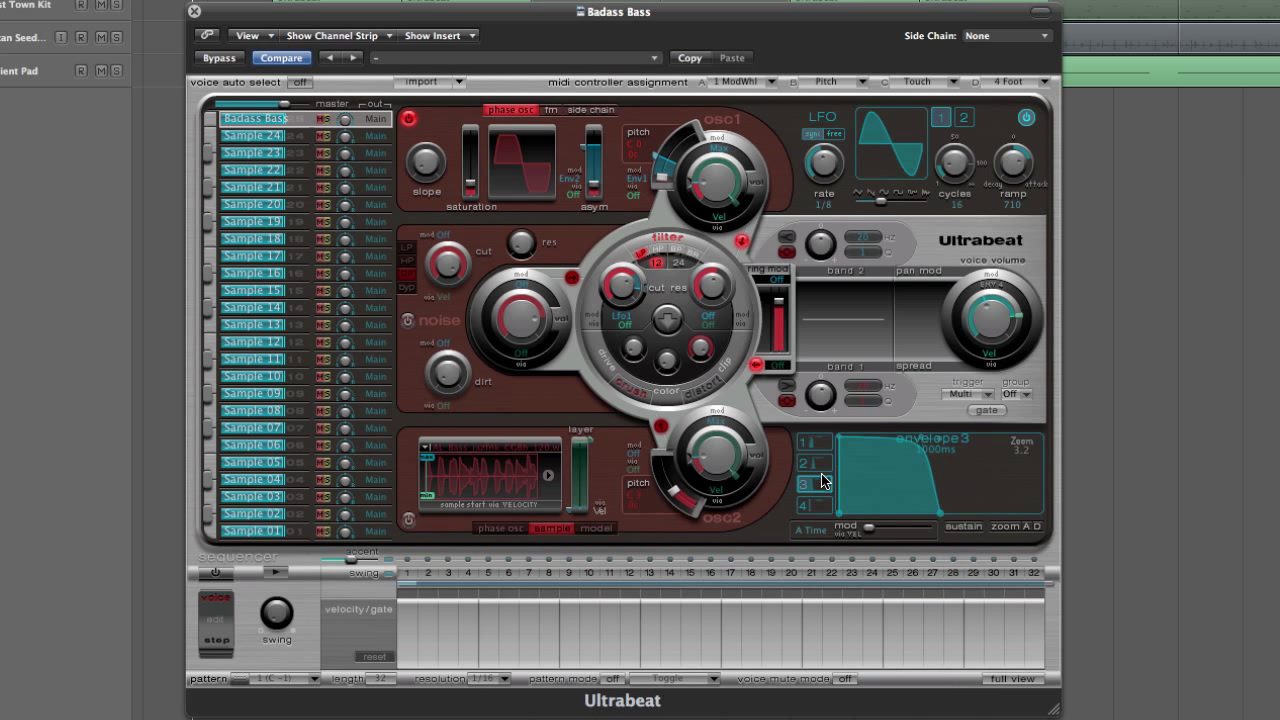
{"action": "left_click", "coordinate": [820, 460]}
{"action": "left_click", "coordinate": [820, 444]}
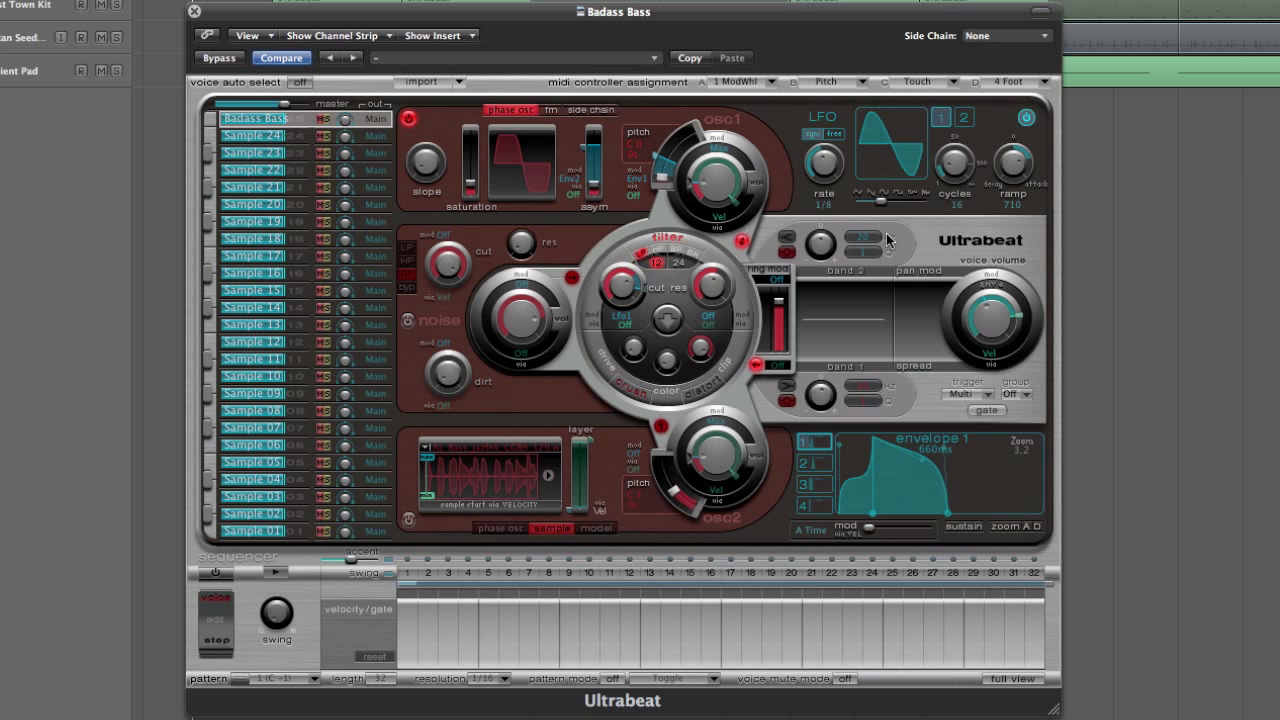
{"action": "left_click", "coordinate": [686, 256]}
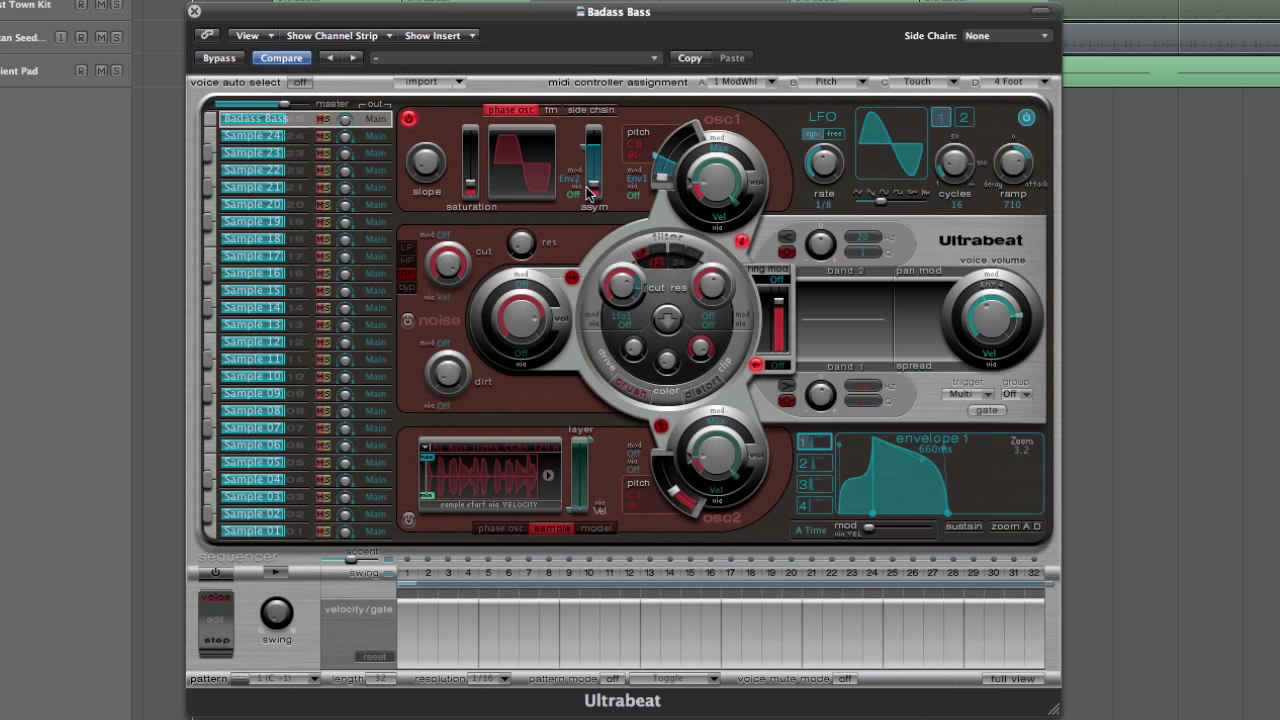
- Try asymmetry mod amounts, compare with the saved patch, and deepen oscillator 1 pitch modulation
{"action": "mouse_move", "coordinate": [592, 185]}
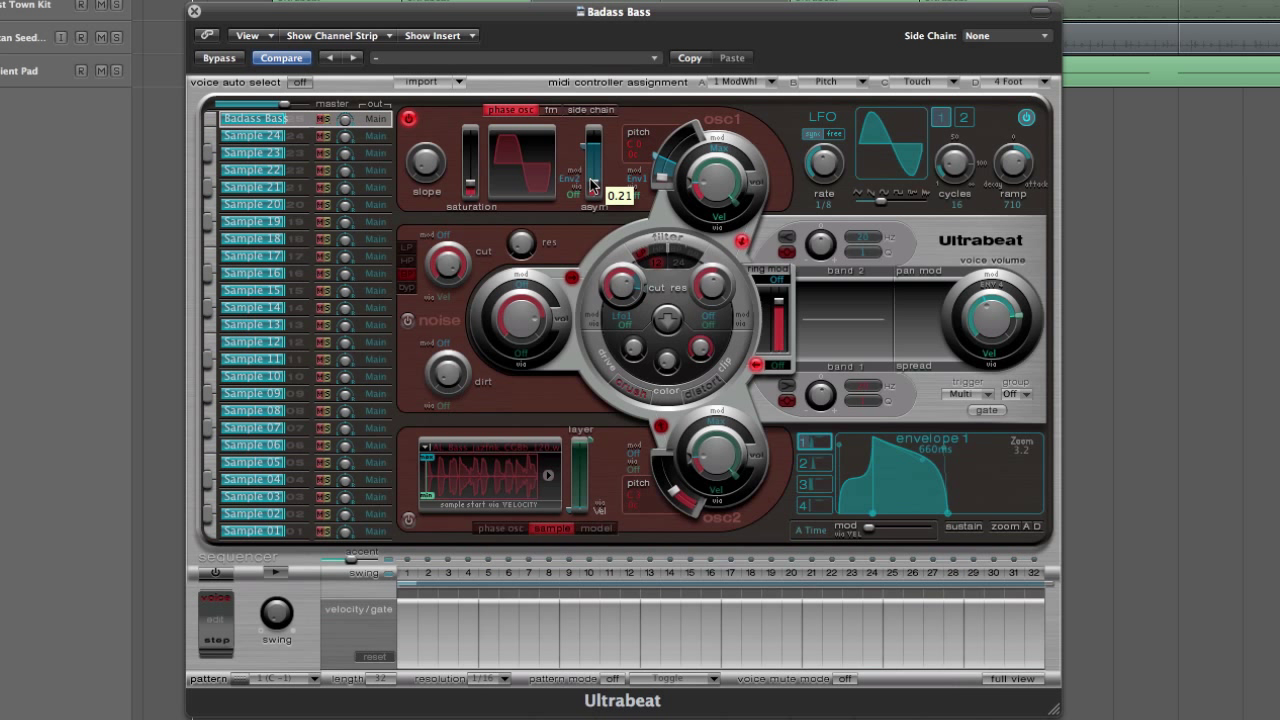
{"action": "mouse_move", "coordinate": [592, 185]}
{"action": "left_mouse_down"}
{"action": "mouse_move", "coordinate": [592, 128]}
{"action": "mouse_move", "coordinate": [593, 198]}
{"action": "left_mouse_up"}
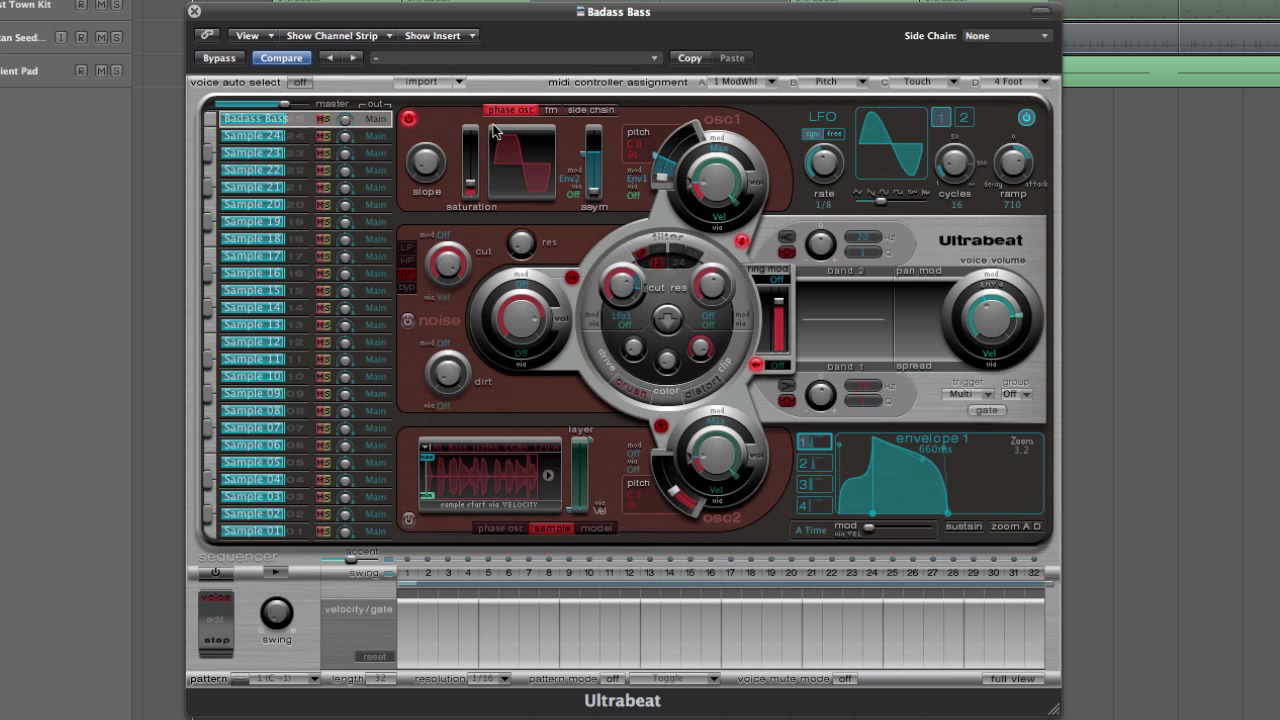
{"action": "left_click", "coordinate": [290, 57]}
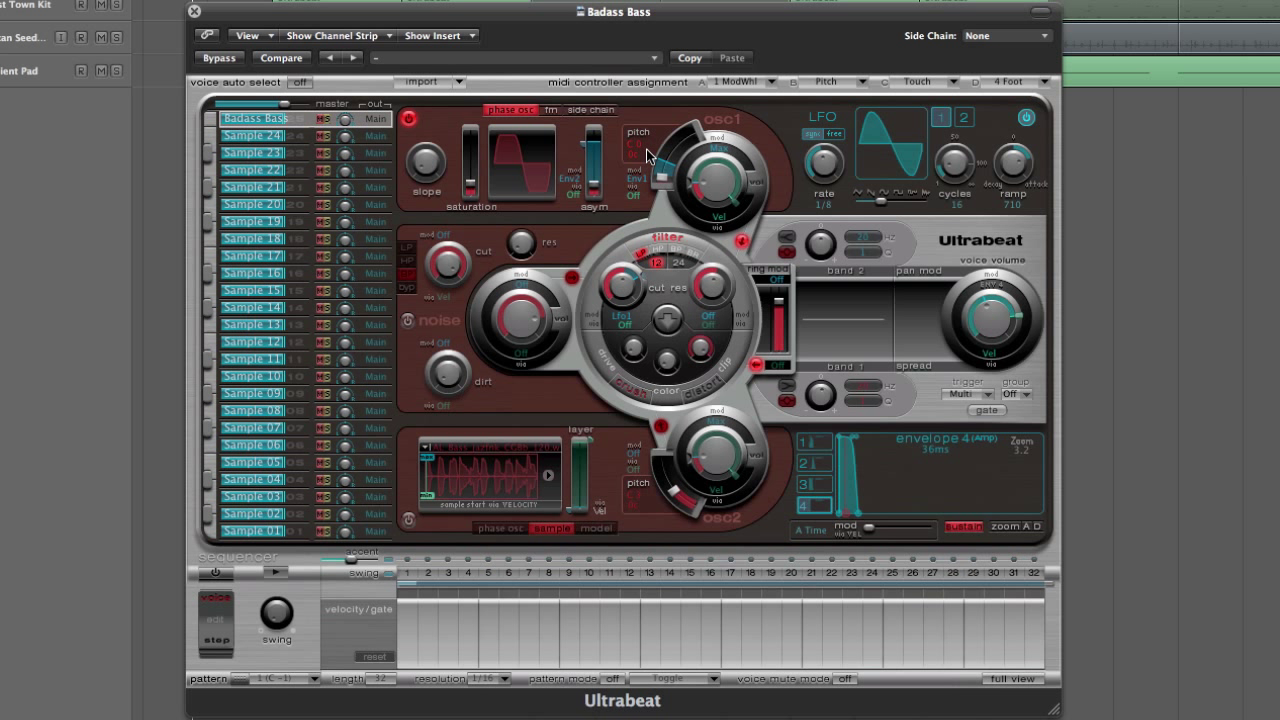
{"action": "left_click_drag", "start_coordinate": [652, 163], "coordinate": [656, 178]}
- Keep Env2 as the asymmetry mod source and Env1 as oscillator 1's pitch mod source
{"action": "left_click", "coordinate": [572, 185]}
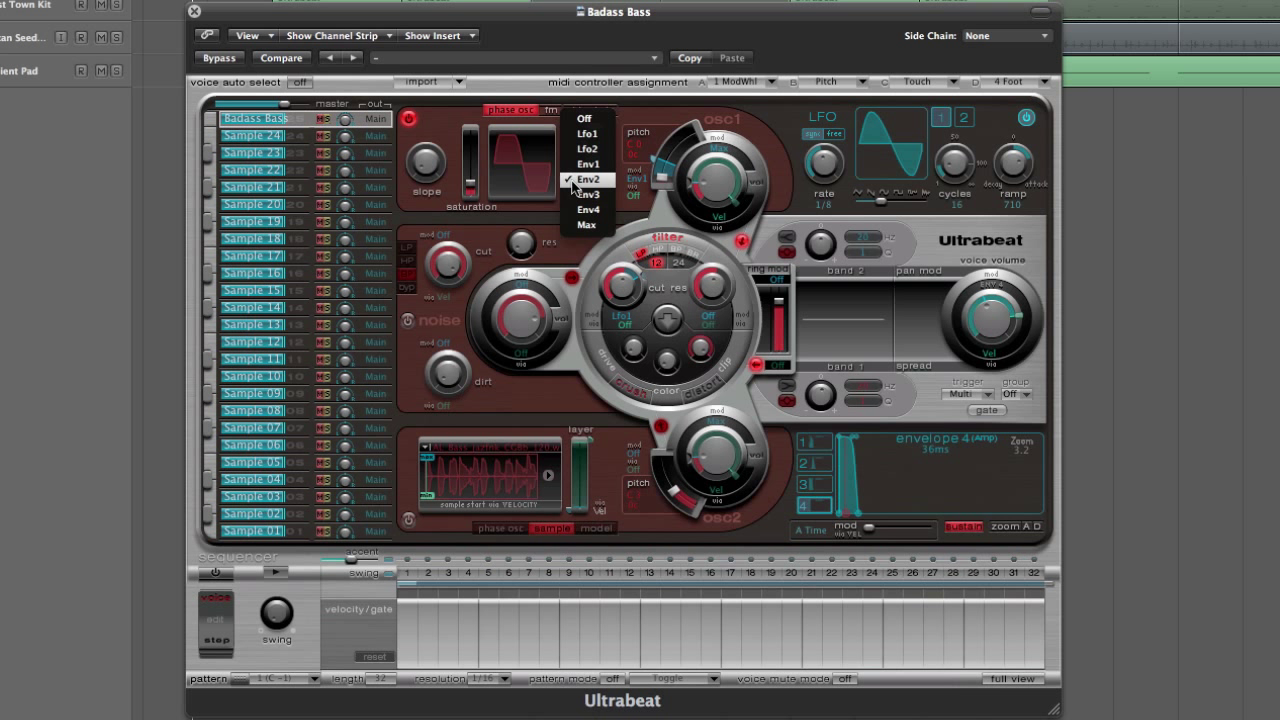
{"action": "left_click", "coordinate": [580, 180]}
{"action": "left_click", "coordinate": [640, 180]}
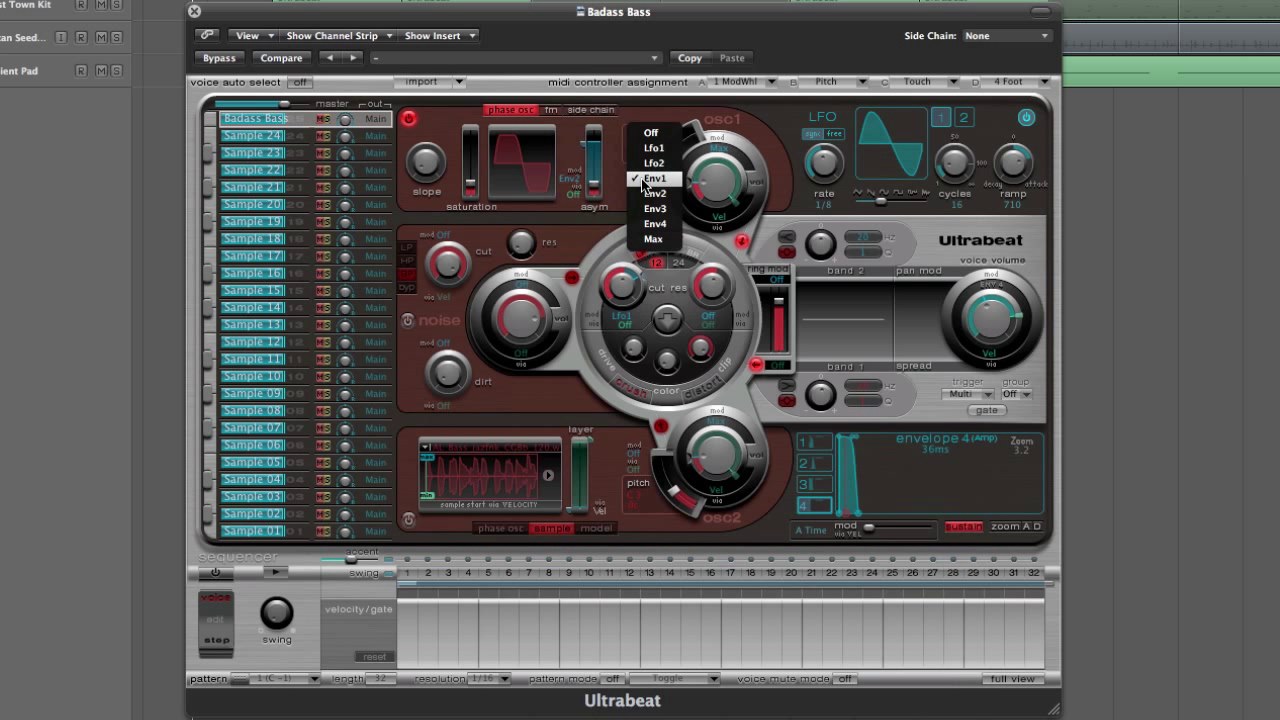
{"action": "left_click", "coordinate": [643, 180]}
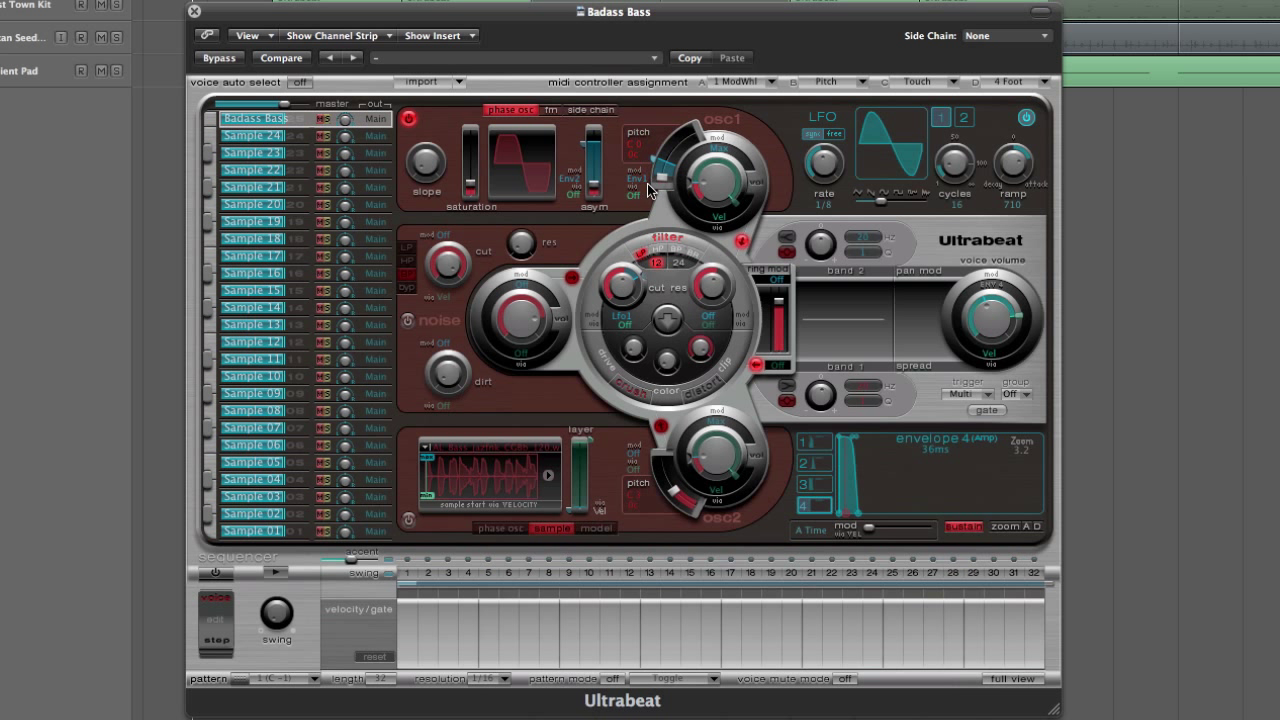
- Exit compare mode, switch the filter off, and set the asymmetry modulation source to Env2
{"action": "left_click", "coordinate": [803, 438]}
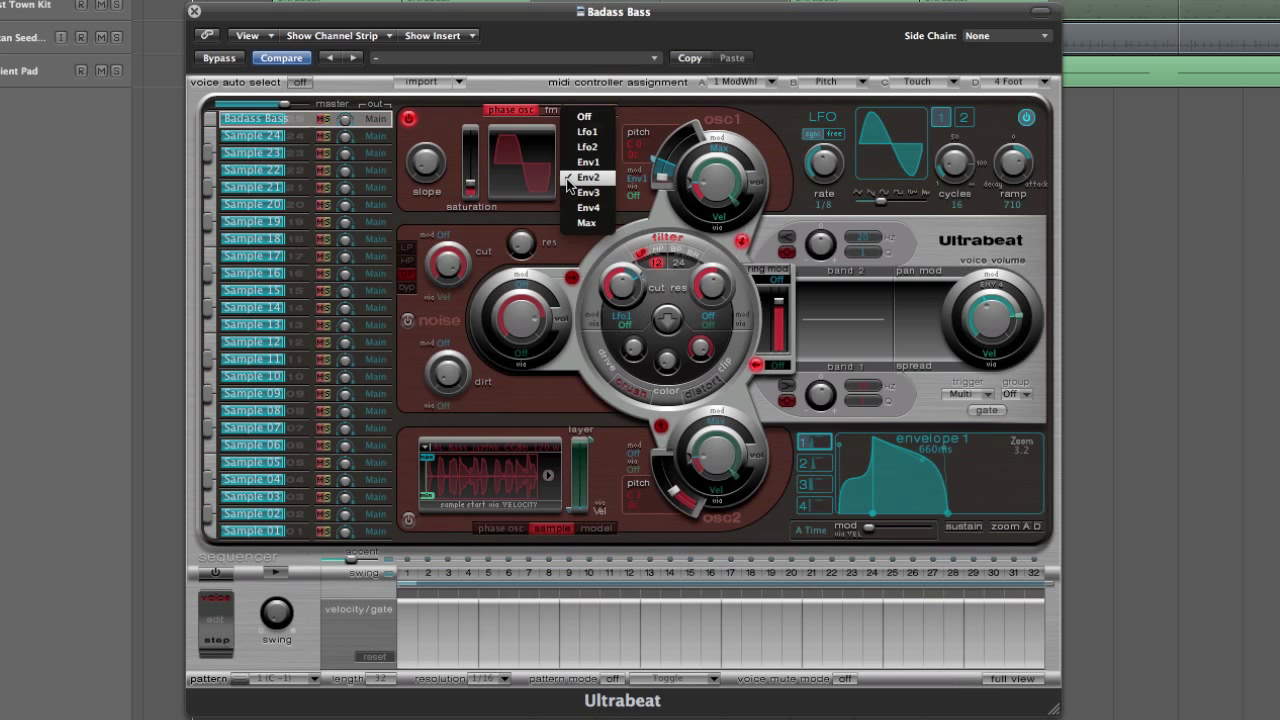
{"action": "left_click", "coordinate": [566, 186]}
{"action": "left_click", "coordinate": [584, 117]}
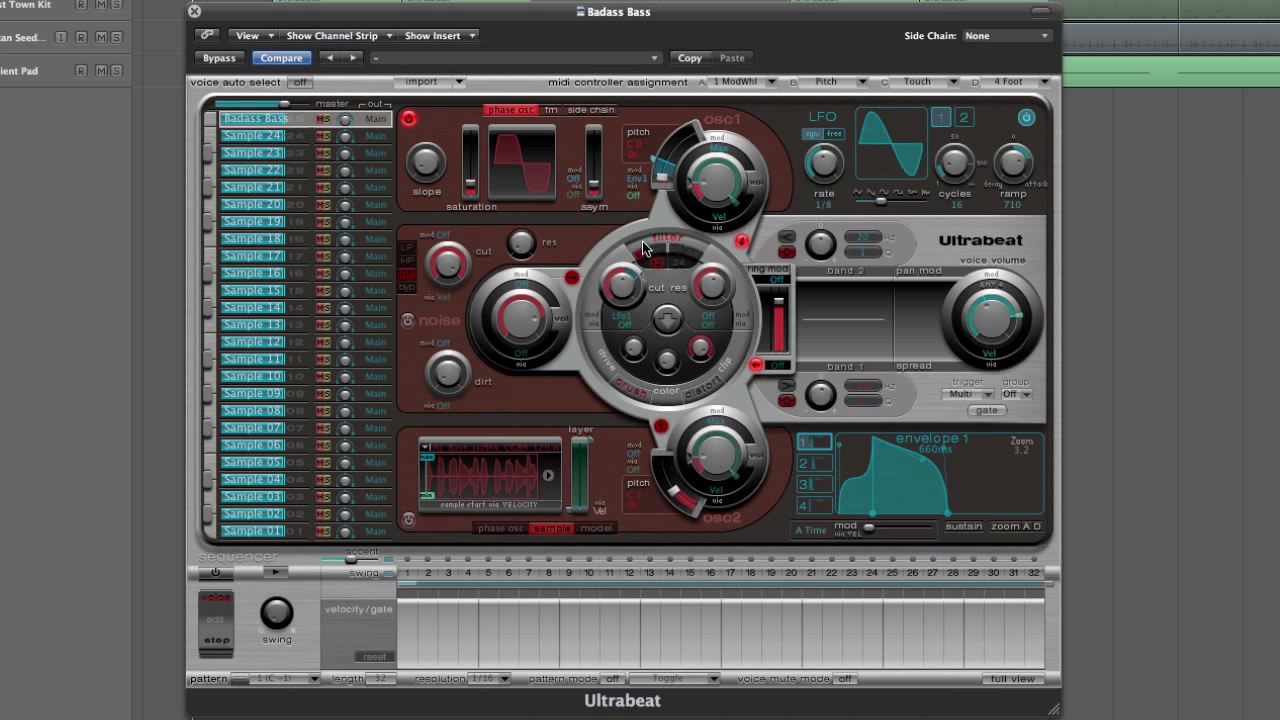
{"action": "left_click", "coordinate": [666, 322]}
{"action": "left_click", "coordinate": [576, 184]}
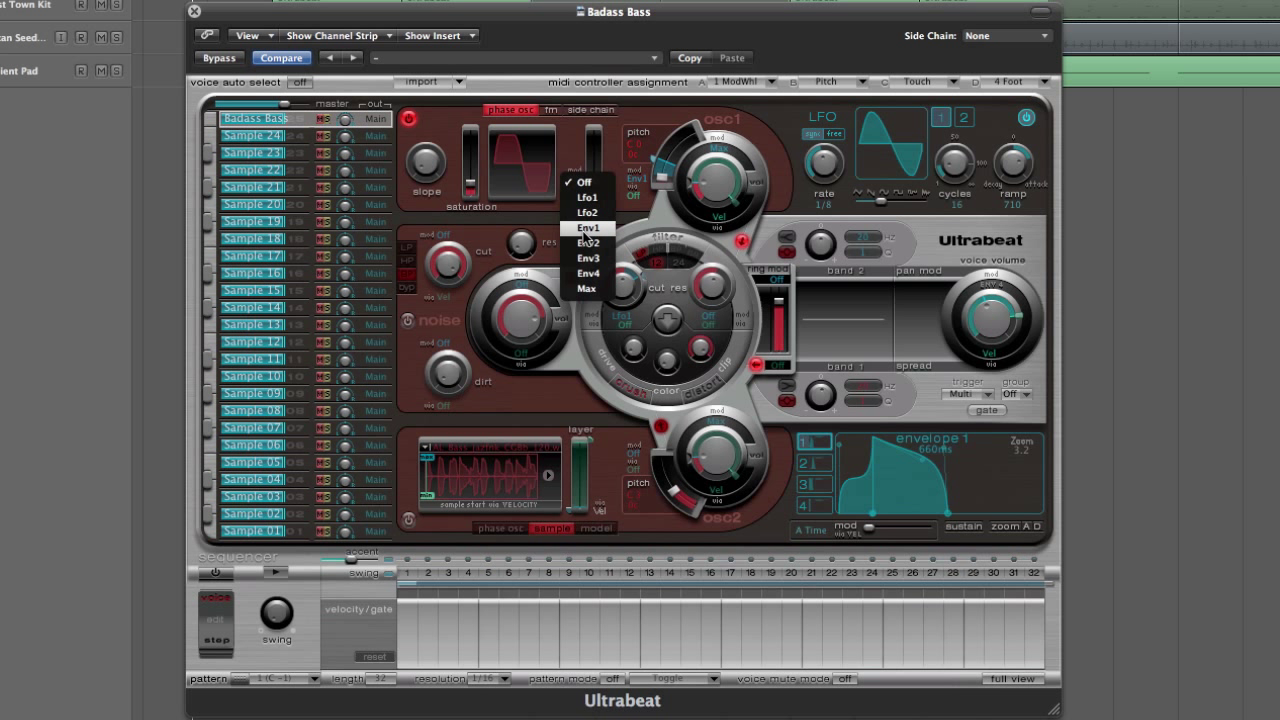
{"action": "left_click", "coordinate": [587, 243]}
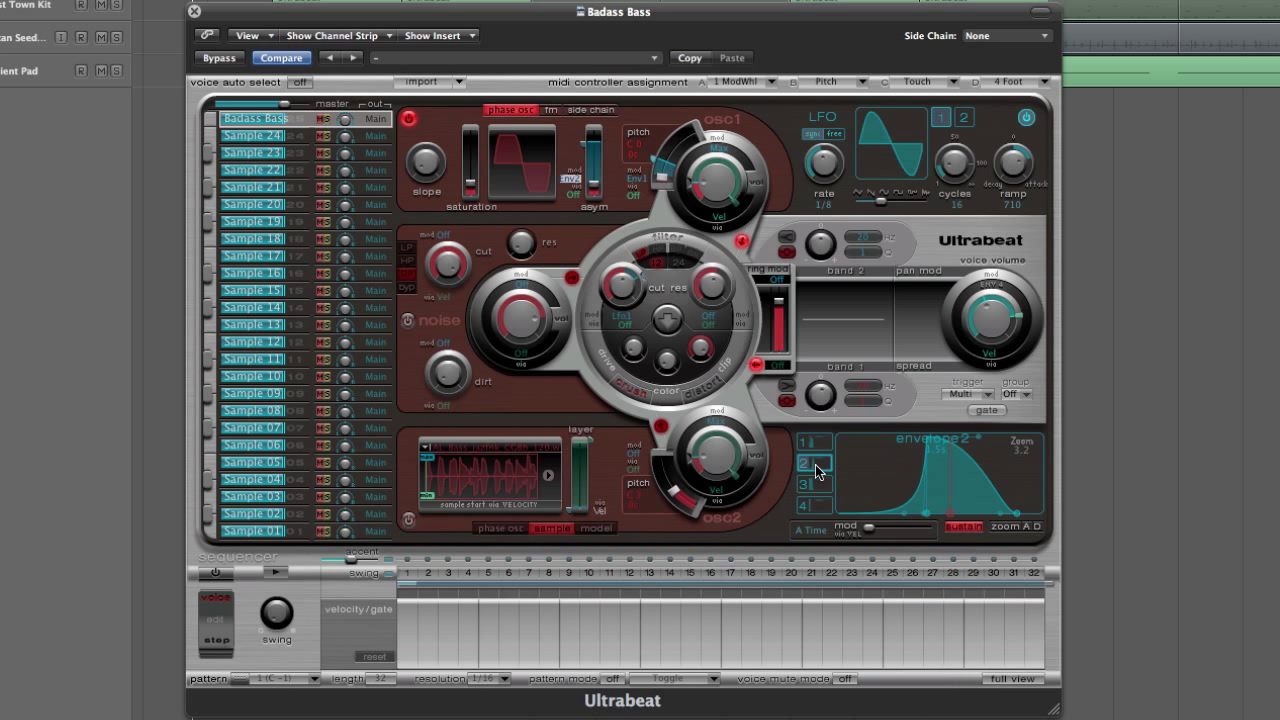
- Steepen envelope 1's attack curve and switch the filter back on
{"action": "left_click", "coordinate": [815, 464]}
{"action": "left_click", "coordinate": [828, 443]}
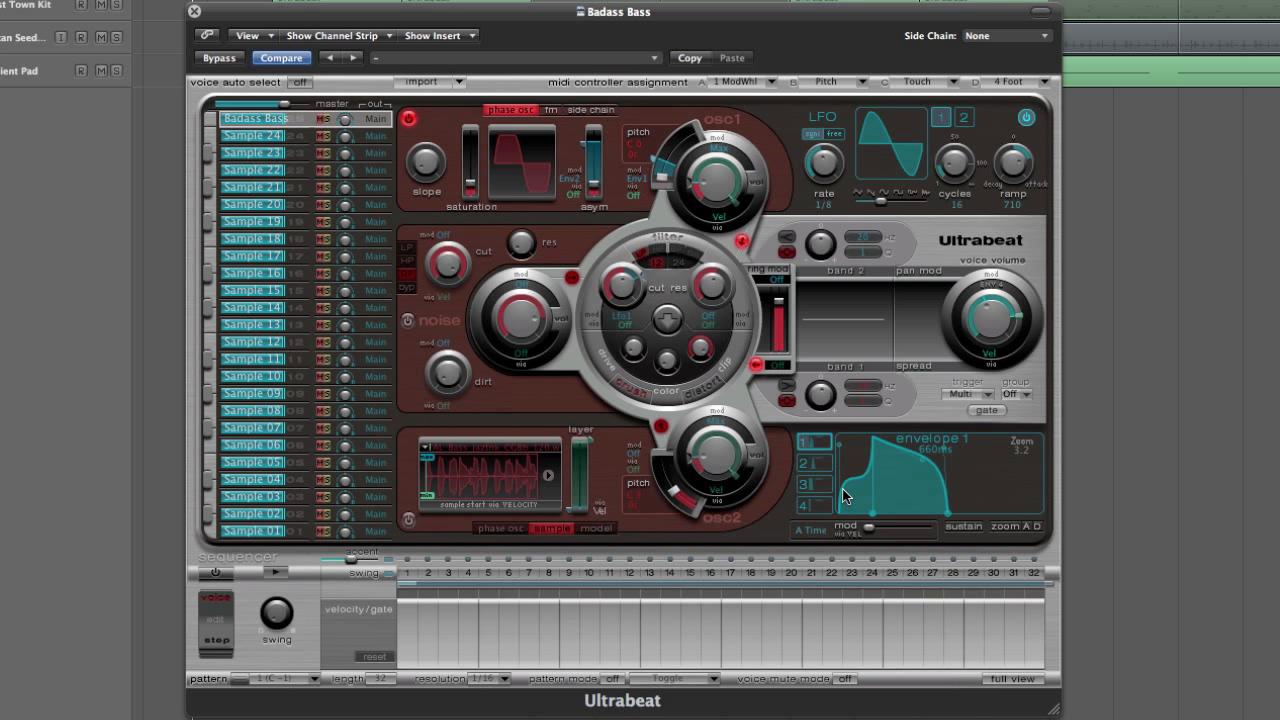
{"action": "left_click_drag", "start_coordinate": [843, 496], "coordinate": [851, 484]}
{"action": "left_click", "coordinate": [822, 464]}
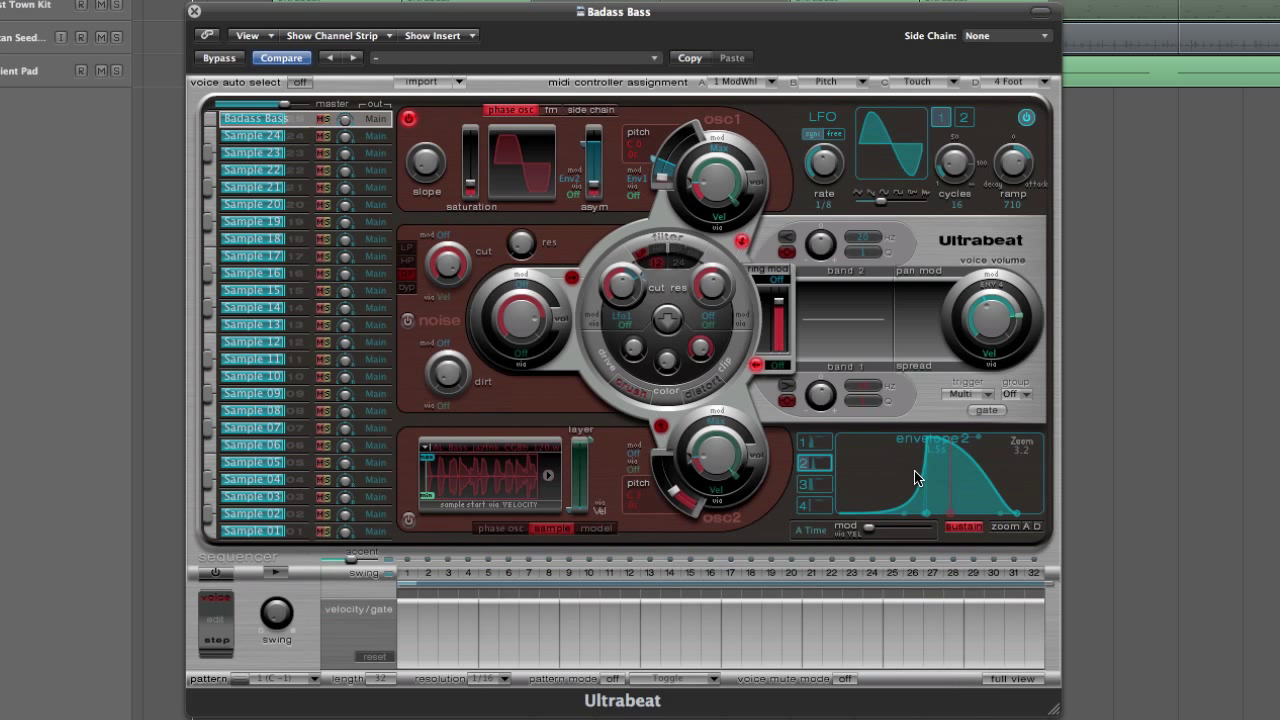
{"action": "left_click", "coordinate": [667, 238]}
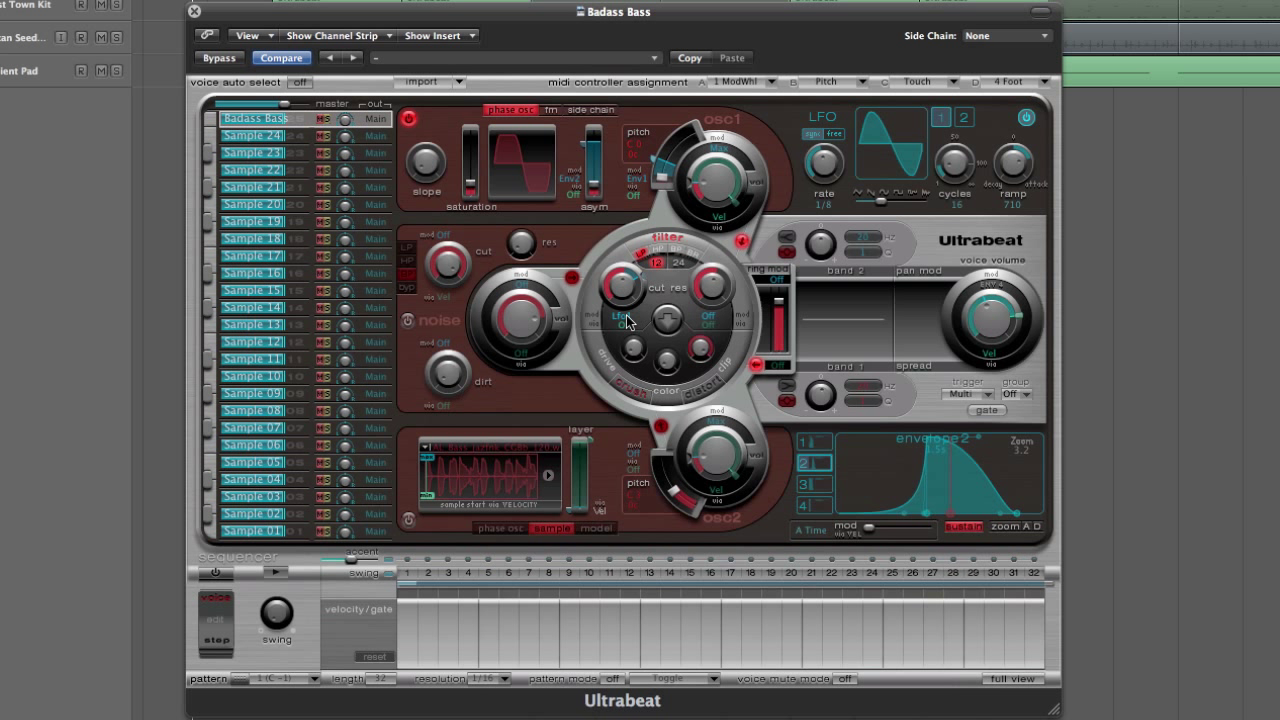
- Add a small Lfo1 modulation amount to the filter cutoff knob
{"action": "left_click_drag", "start_coordinate": [626, 315], "coordinate": [626, 309]}
- Shift LFO 1 toward a falling ramp and deepen its cutoff modulation to about +0.23
{"action": "mouse_move", "coordinate": [881, 204]}
{"action": "left_mouse_down"}
{"action": "mouse_move", "coordinate": [905, 203]}
{"action": "mouse_move", "coordinate": [868, 205]}
{"action": "mouse_move", "coordinate": [893, 206]}
{"action": "mouse_move", "coordinate": [882, 206]}
{"action": "left_mouse_up"}
{"action": "left_click_drag", "start_coordinate": [633, 270], "coordinate": [641, 281]}
{"action": "mouse_move", "coordinate": [798, 11]}
{"action": "left_mouse_down"}
{"action": "mouse_move", "coordinate": [797, 157]}
{"action": "mouse_move", "coordinate": [795, 5]}
{"action": "left_mouse_up"}
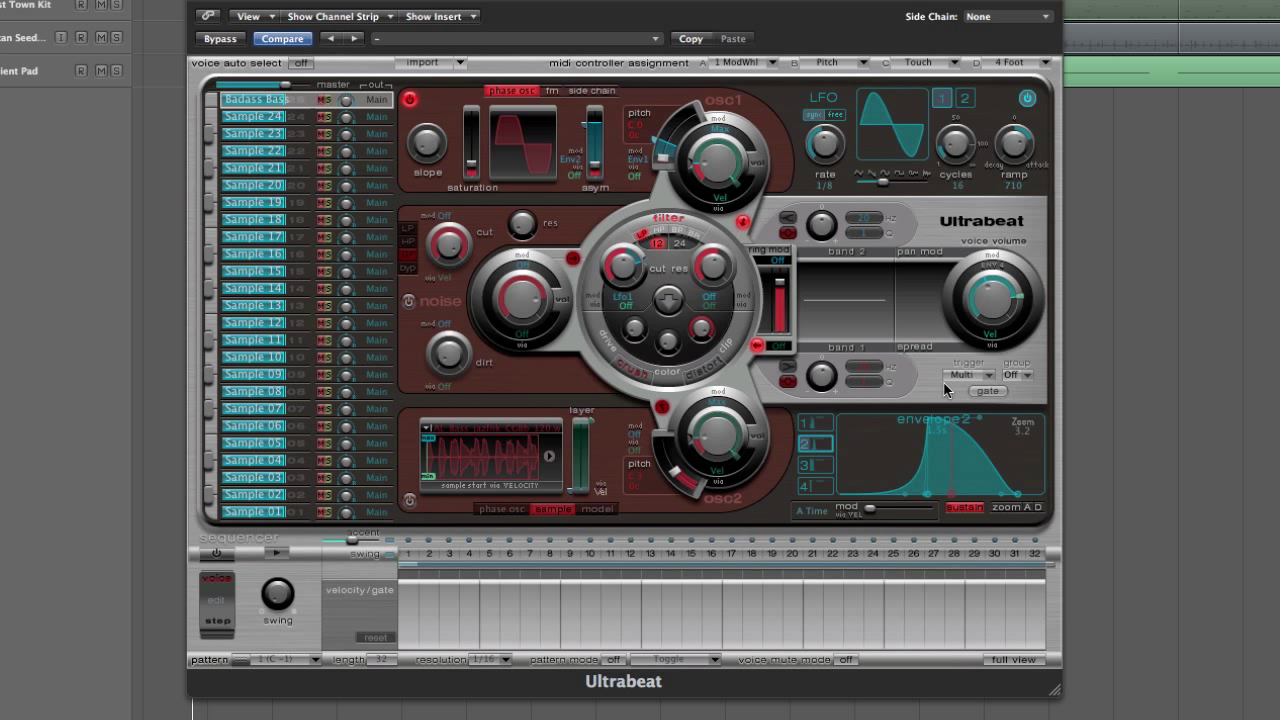
{"action": "left_click", "coordinate": [826, 425]}
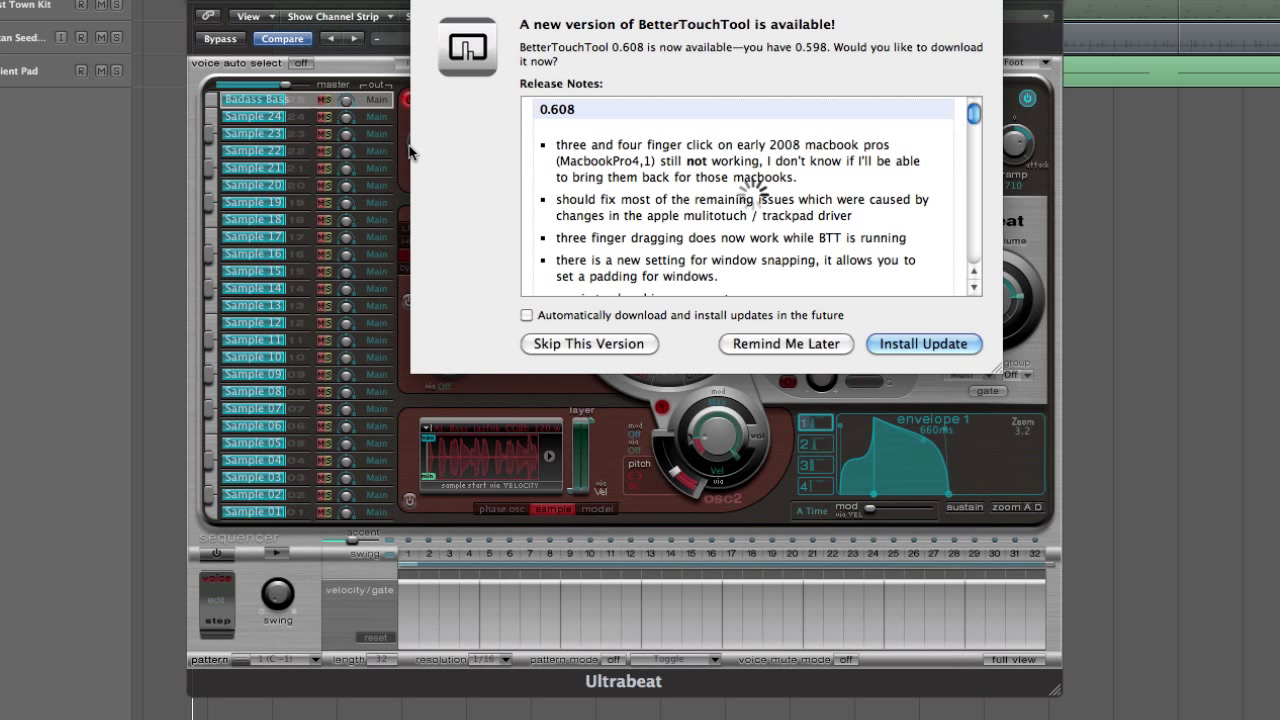
{"action": "left_click", "coordinate": [610, 343]}
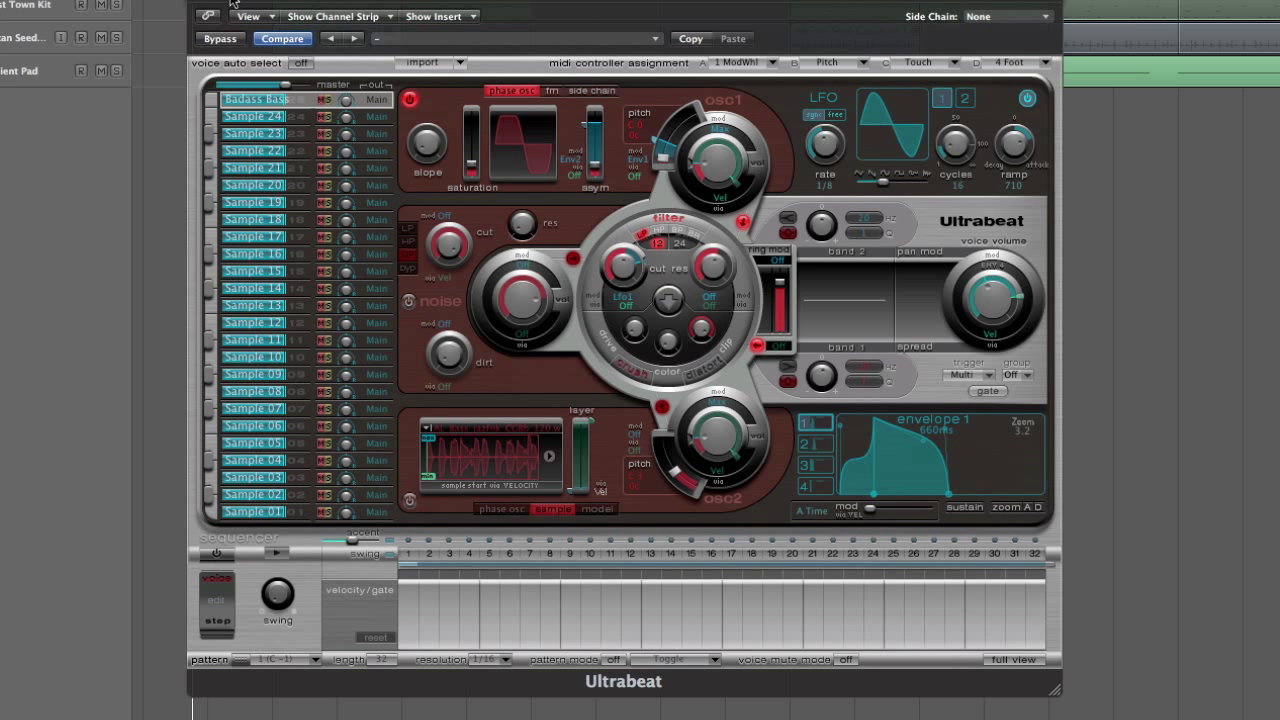
{"action": "left_click_drag", "start_coordinate": [232, 3], "coordinate": [230, 12]}
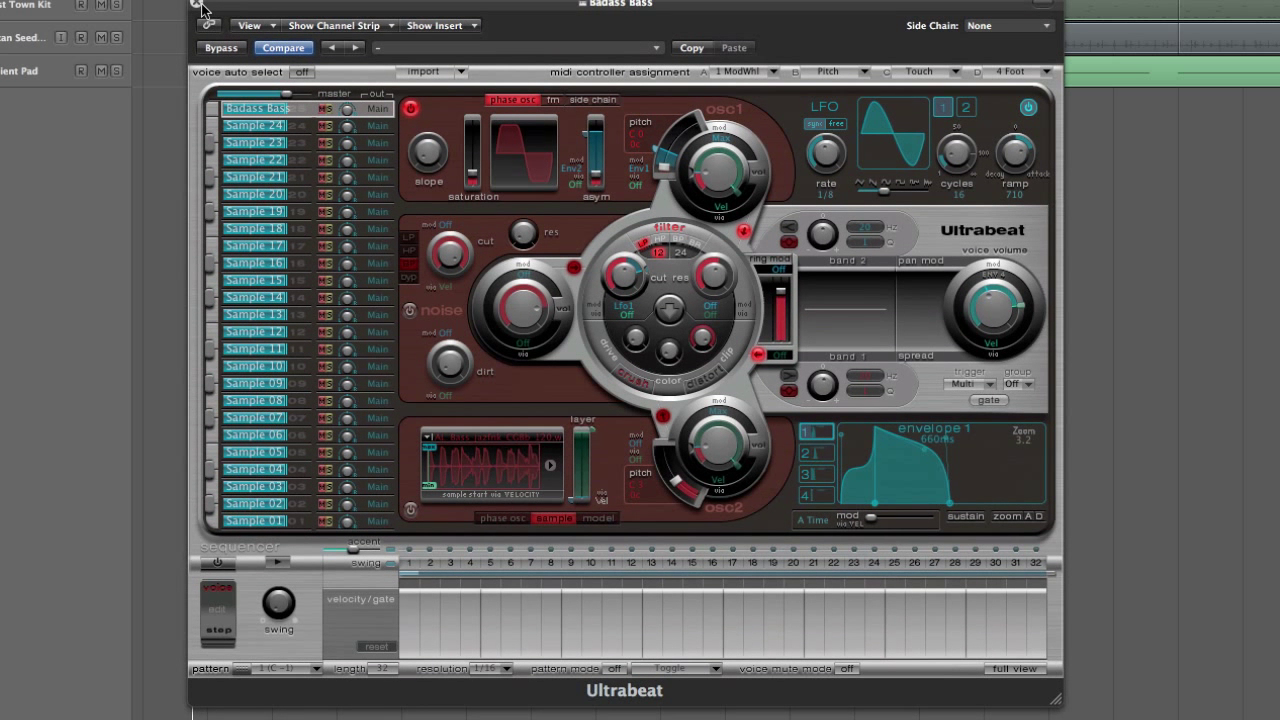
- Close Ultrabeat, deselect all regions, and place the playhead slightly earlier
{"action": "left_click", "coordinate": [197, 4]}
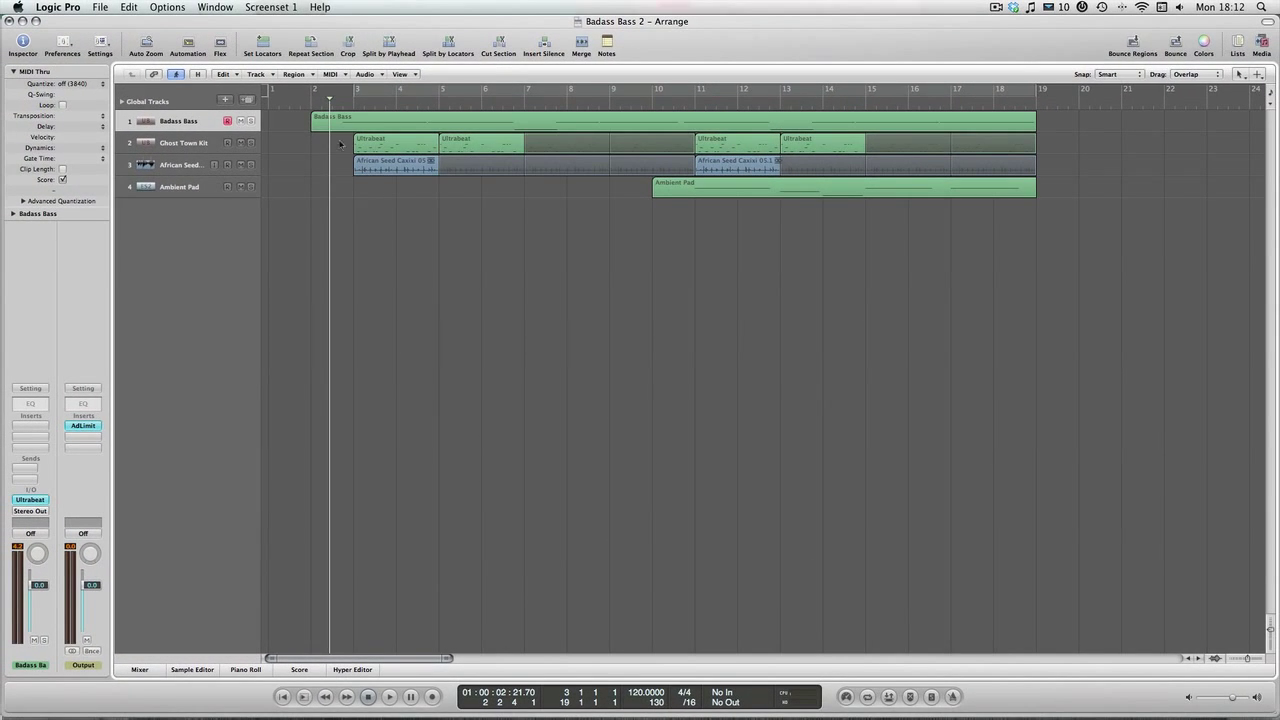
{"action": "left_click", "coordinate": [340, 145]}
{"action": "left_click", "coordinate": [325, 104]}
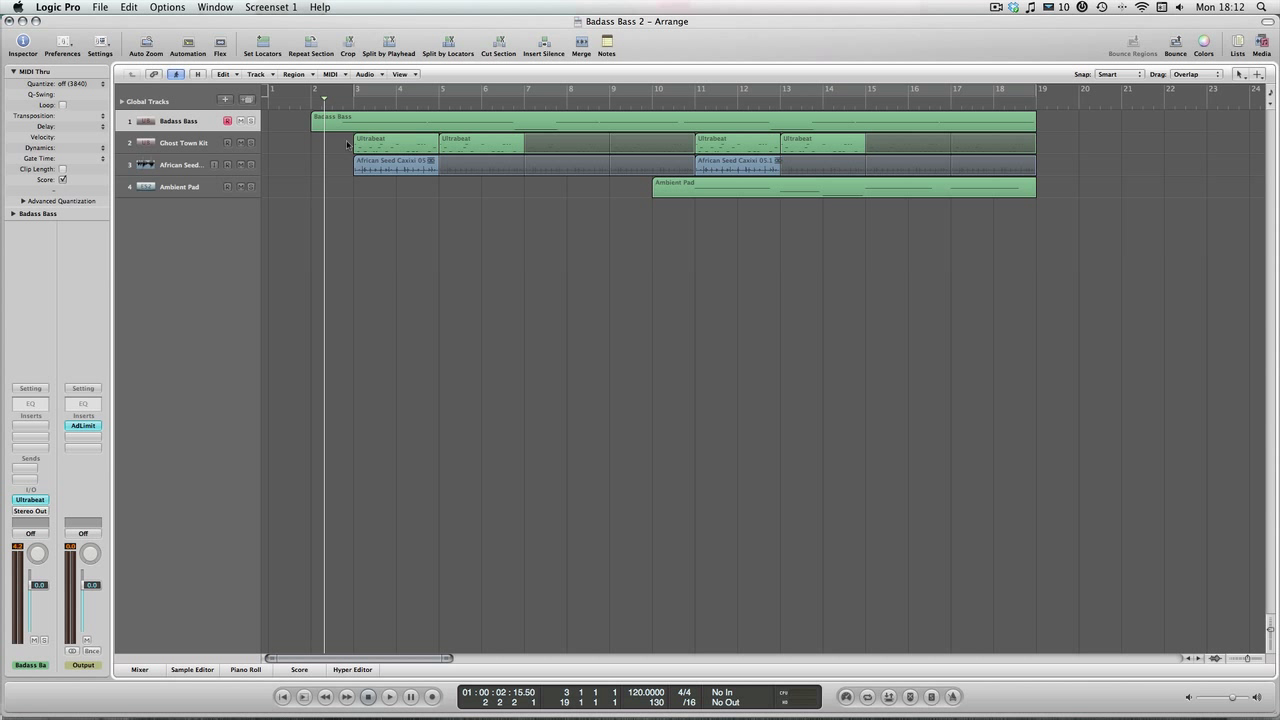
- Play the four-track Badass Bass 2 arrangement through to bar 19 with volume raised, then stop
{"action": "key", "text": "space"}
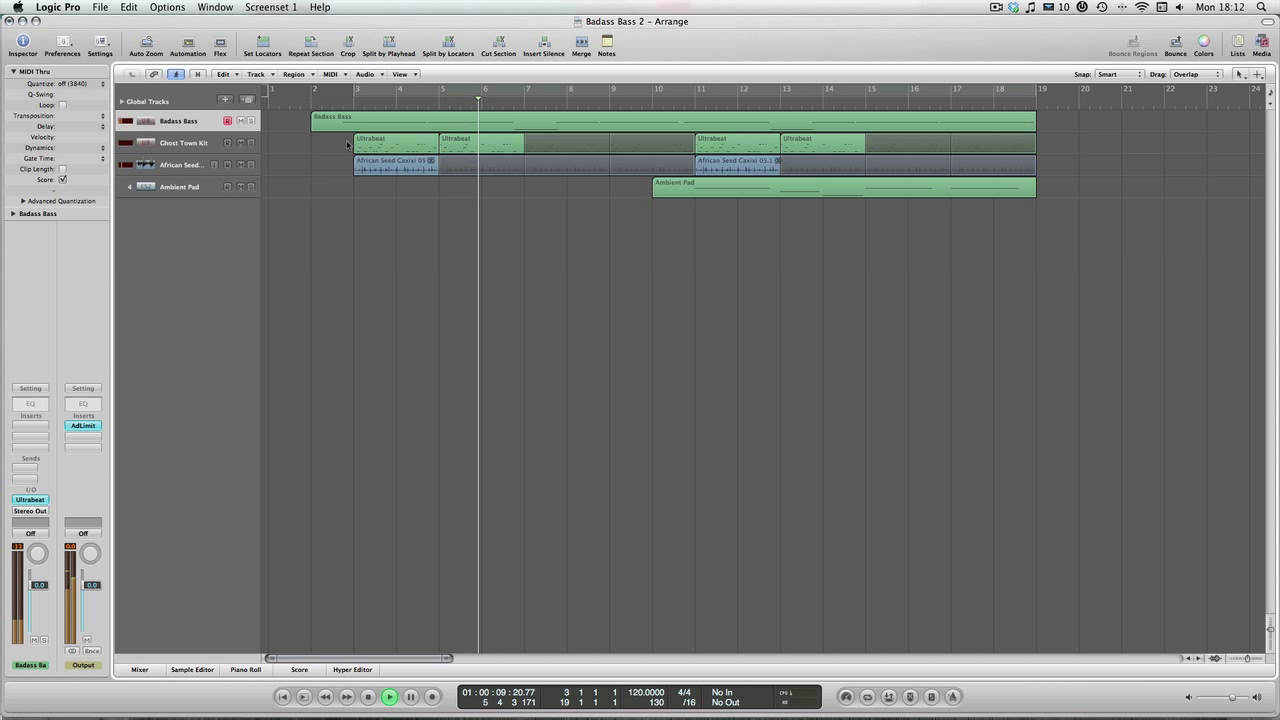
{"action": "key", "text": "XF86AudioLowerVolume"}
{"action": "key", "text": "XF86AudioRaiseVolume"}
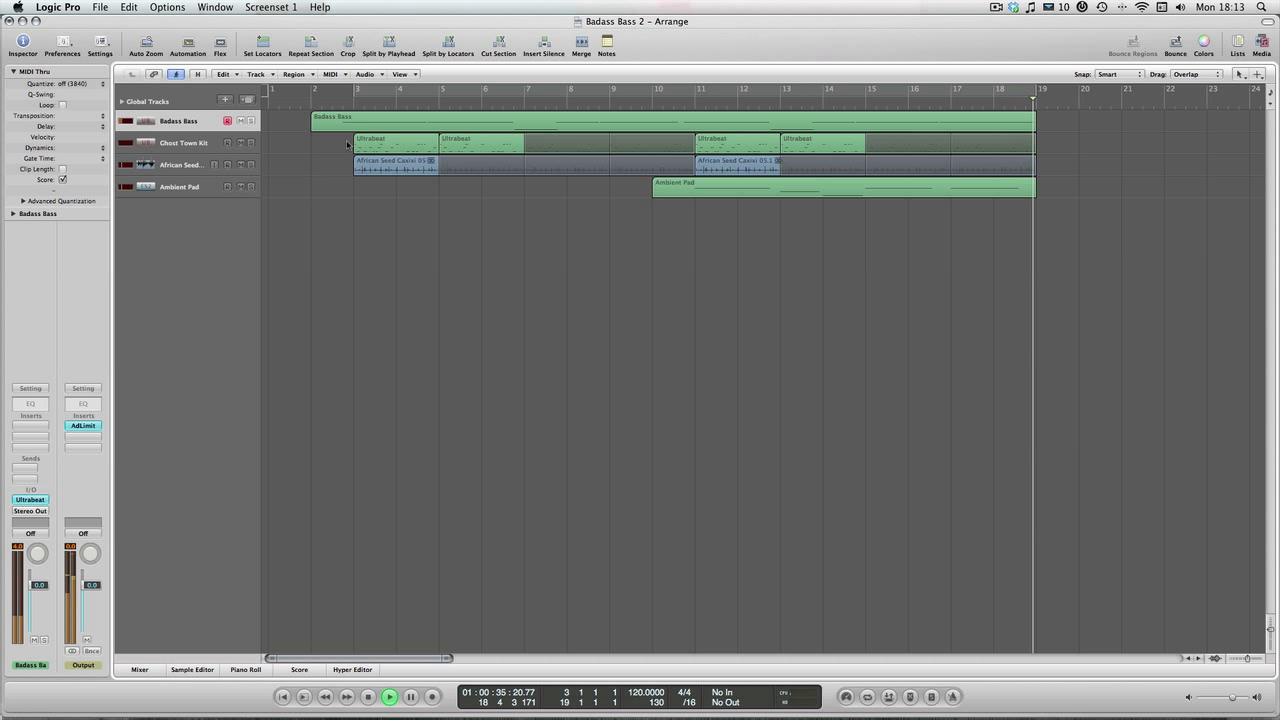
{"action": "key", "text": "space"}
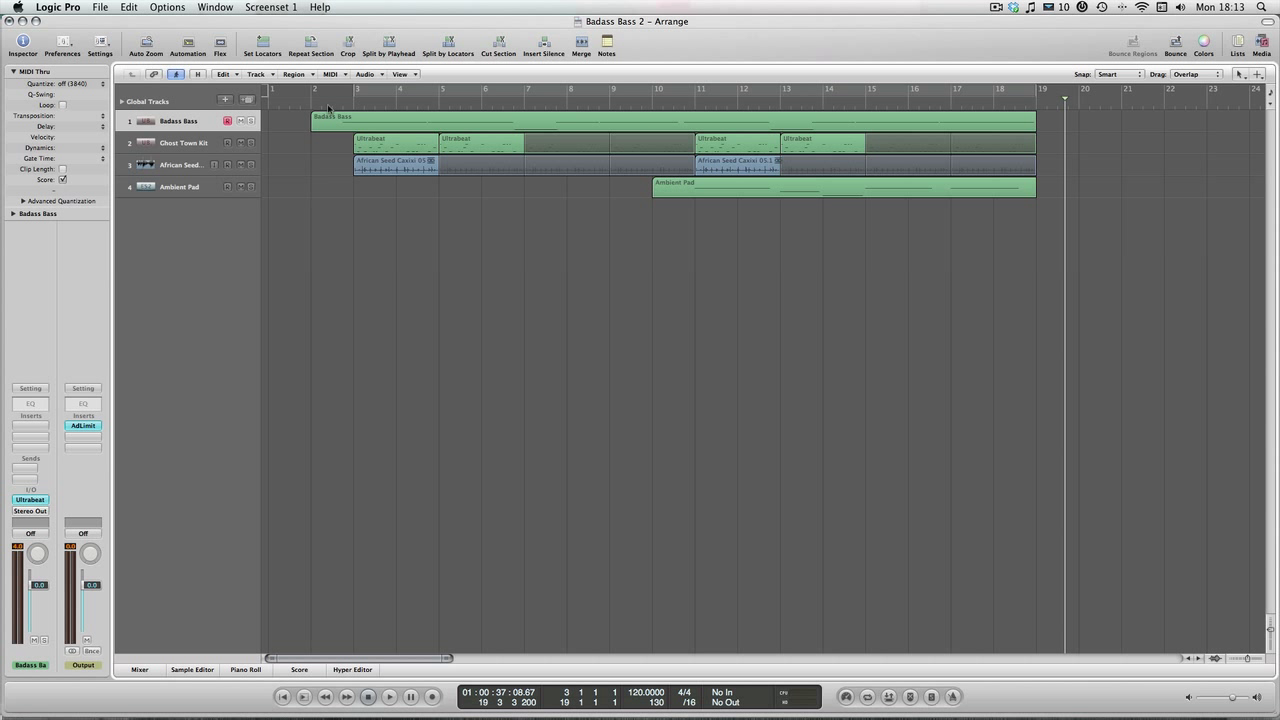
- Return the playhead to bar 2 beat 3 and leave no region selected
{"action": "left_click", "coordinate": [346, 108]}
{"action": "left_click", "coordinate": [320, 128]}
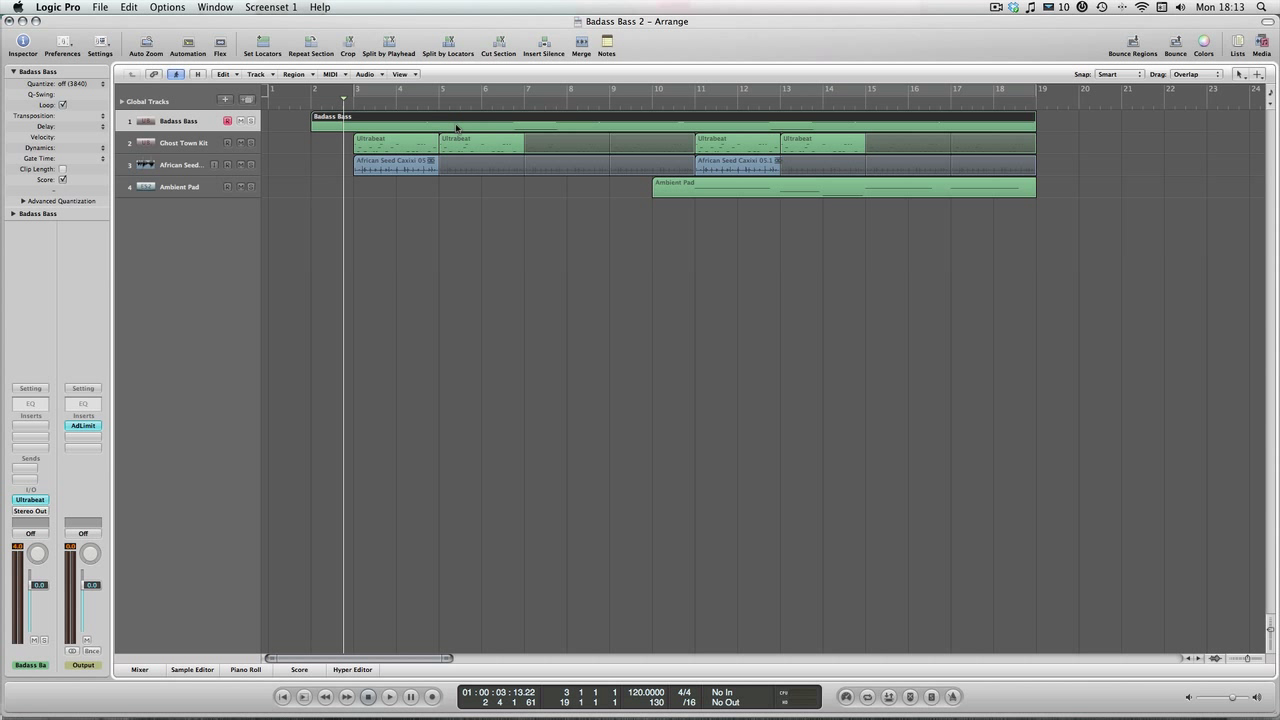
{"action": "left_click", "coordinate": [337, 106]}
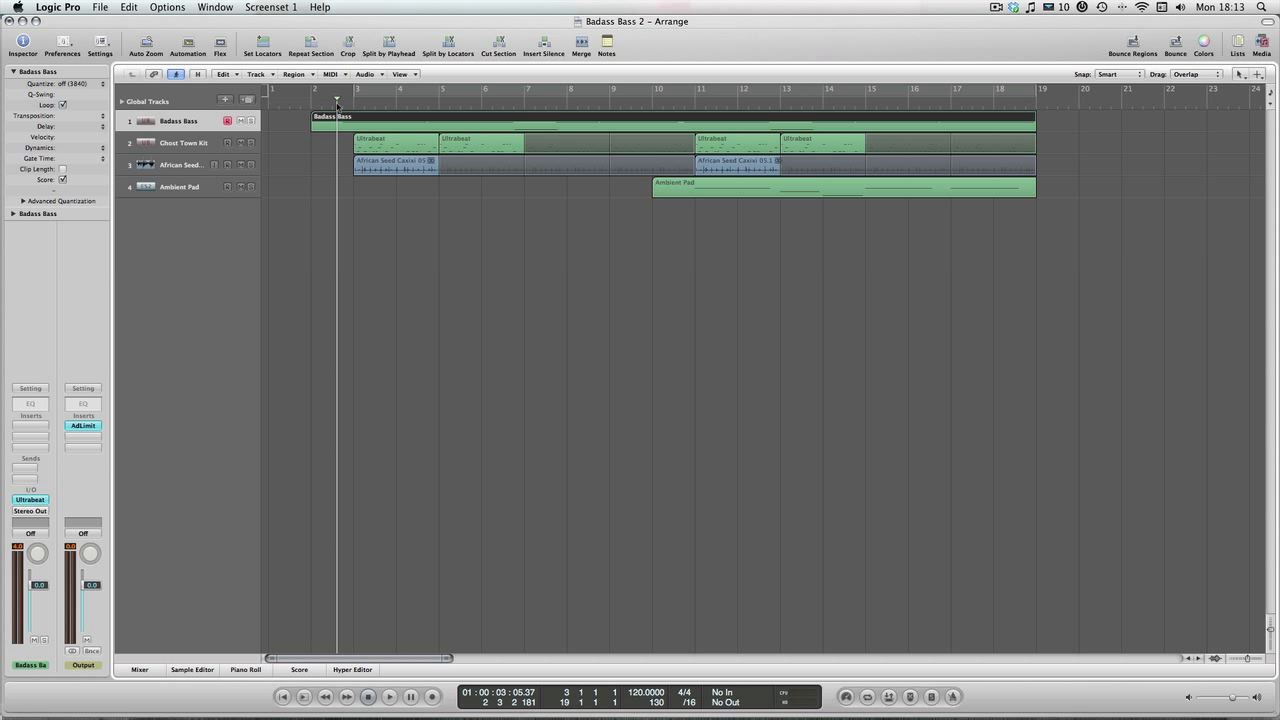
{"action": "left_click", "coordinate": [462, 266]}
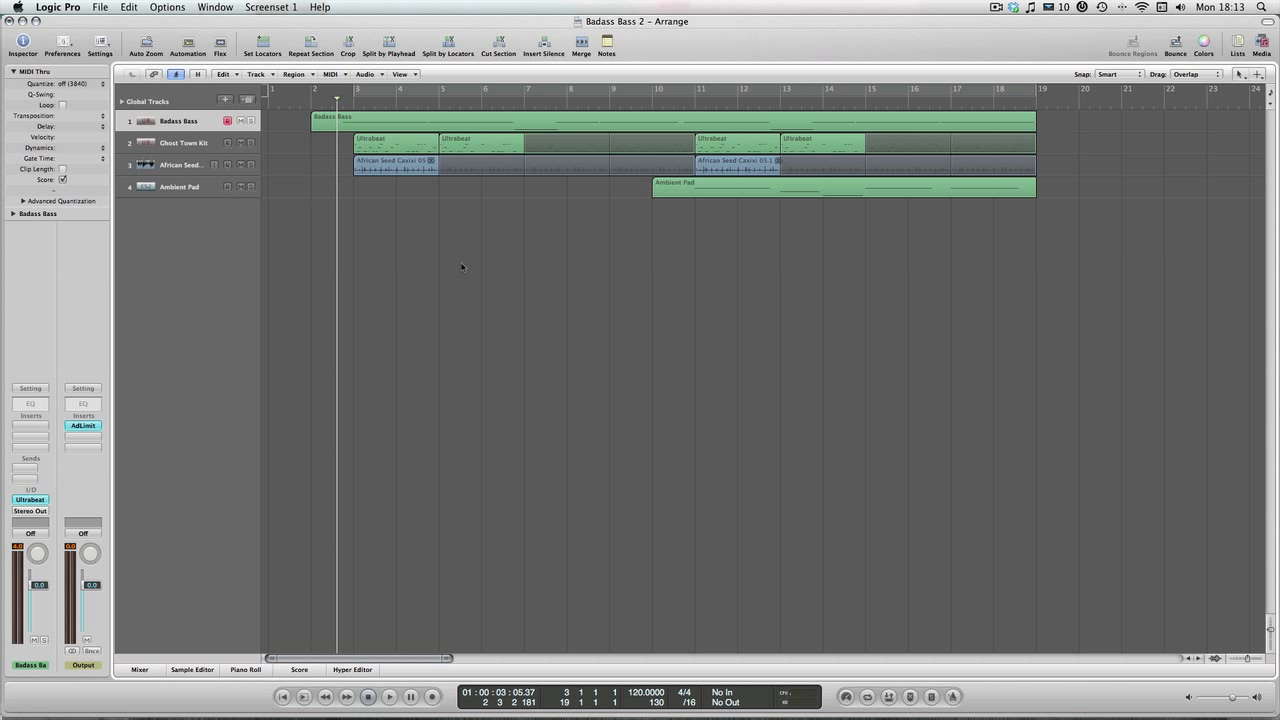